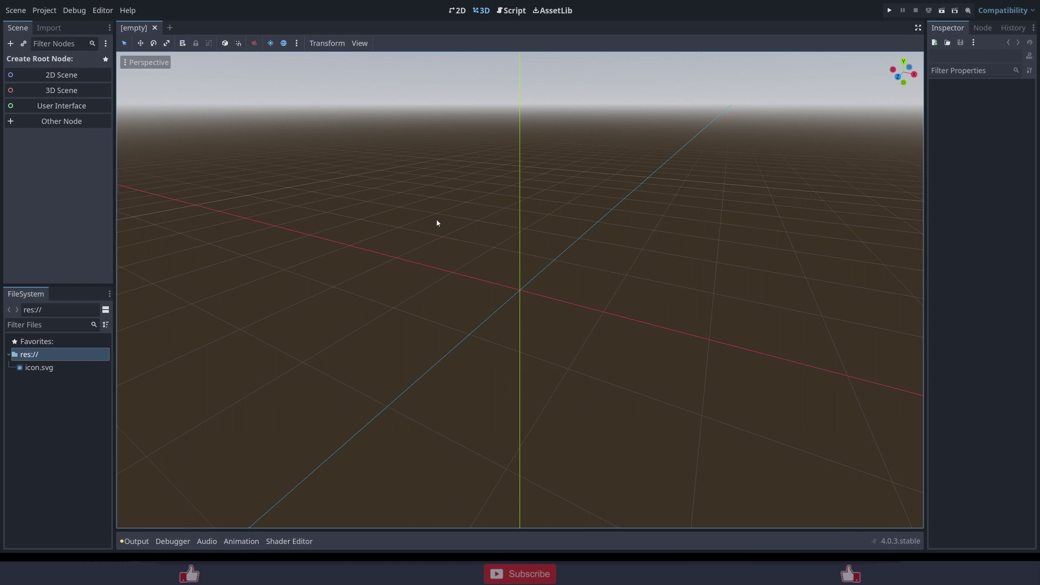
- Find the Godot Git Plugin (4.0+) in the asset library by searching for "git", and install it into the project
left_click(553, 11)
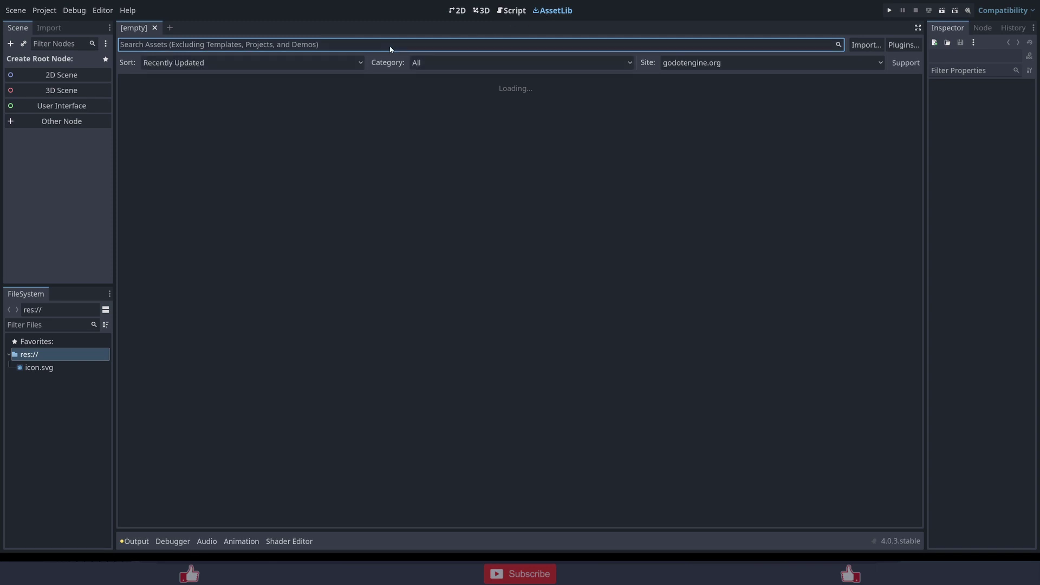
type("git")
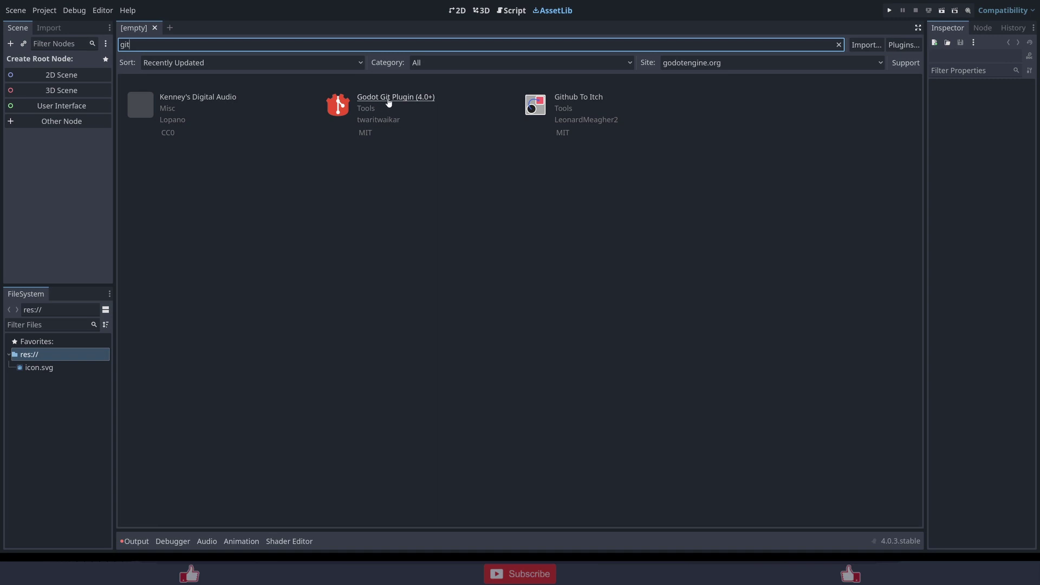
left_click(387, 101)
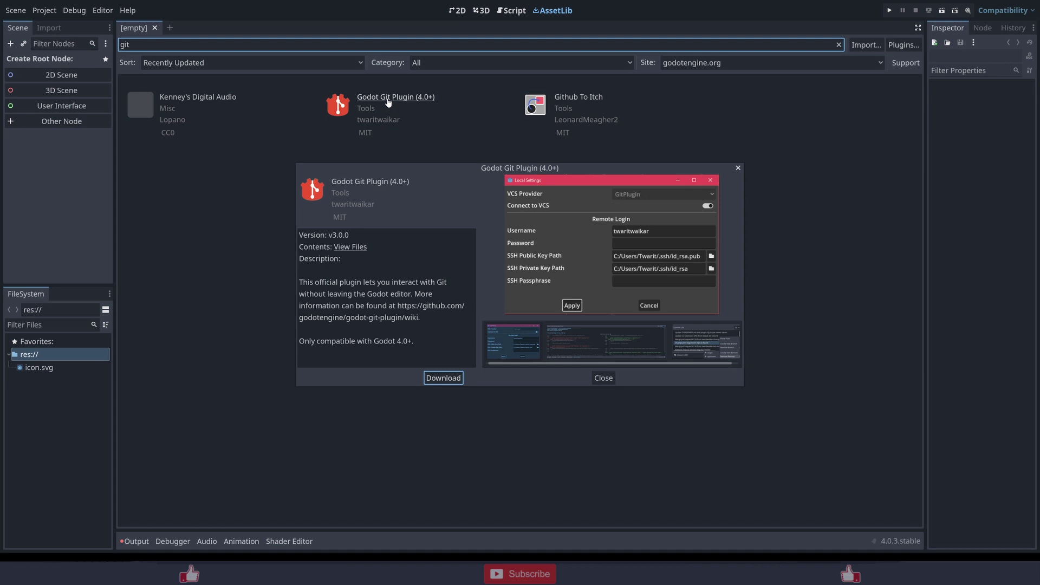
left_click(443, 378)
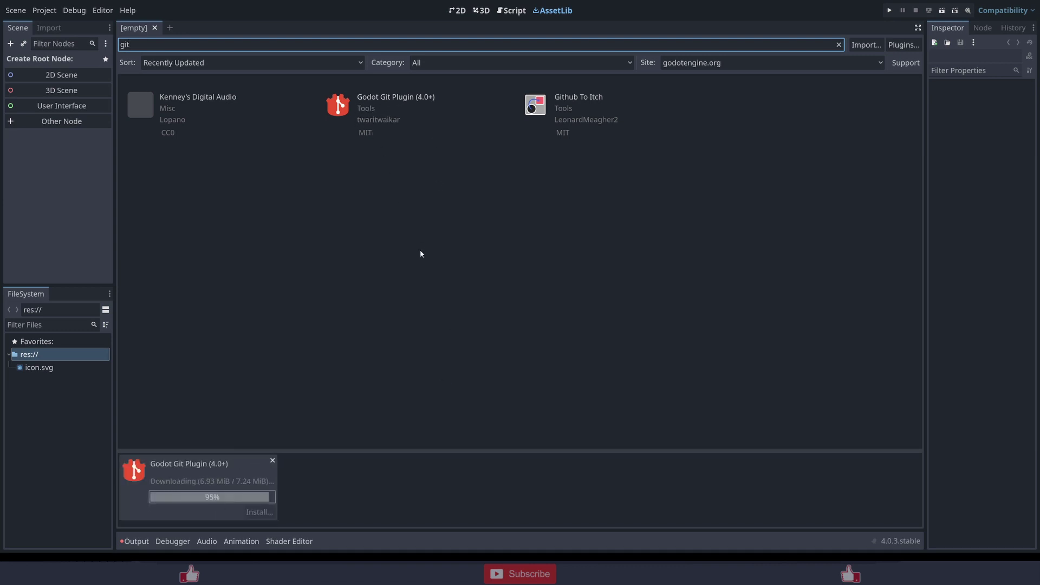
left_click(427, 405)
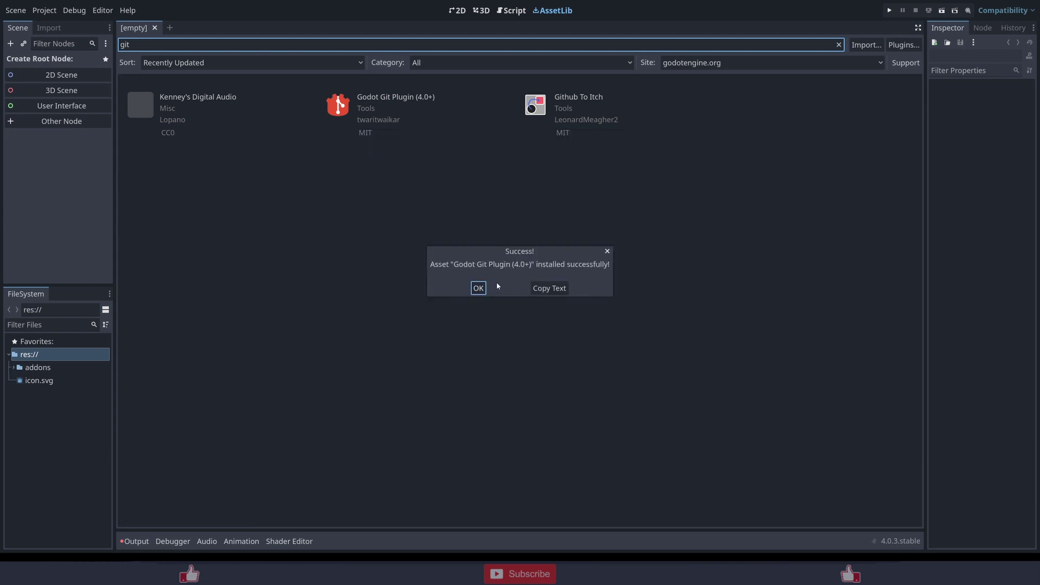
left_click(480, 287)
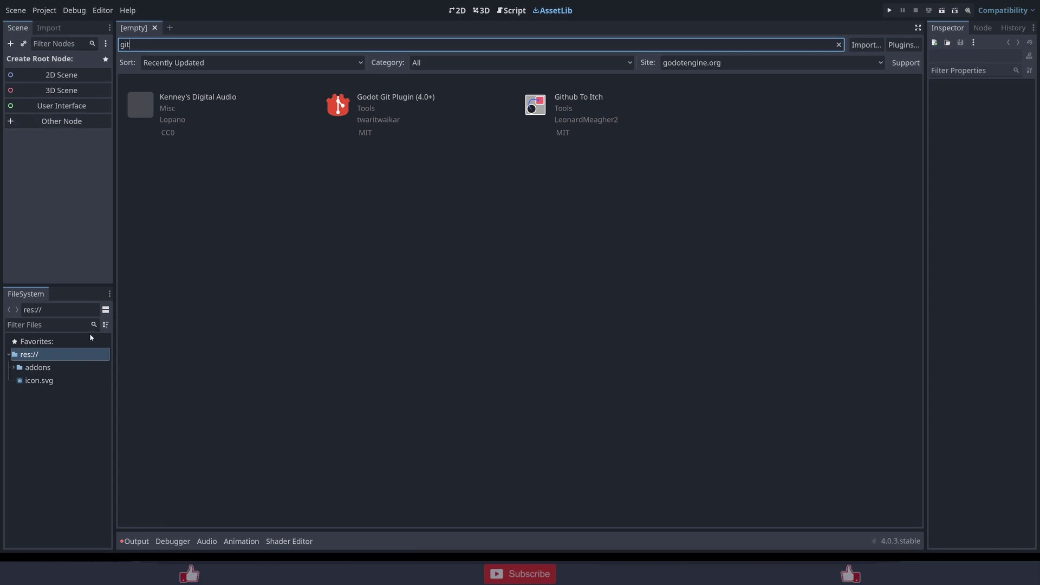
- Try to enable the Godot Git Plugin in the project's installed plugins
left_click(45, 11)
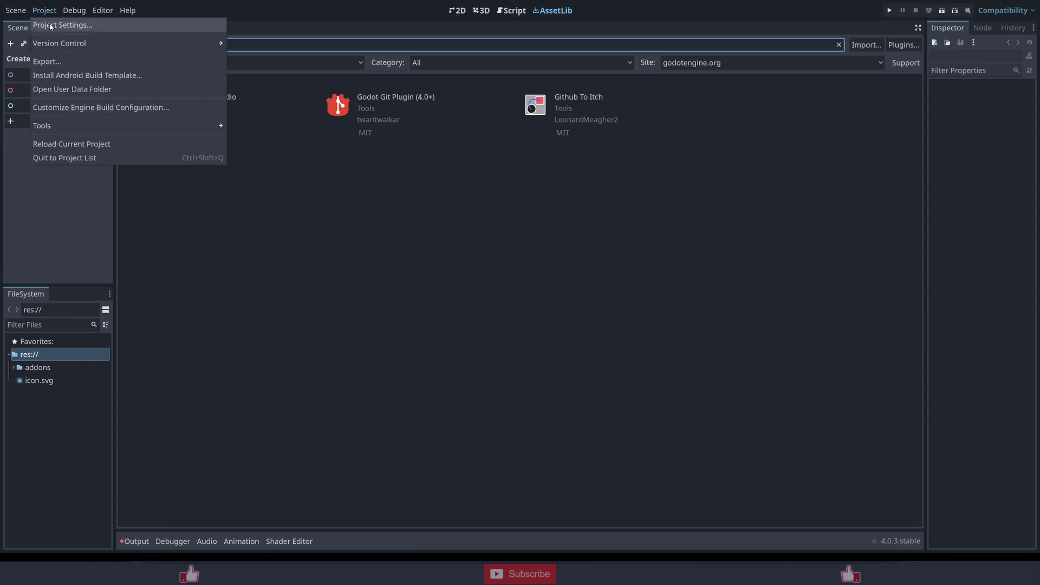
left_click(51, 25)
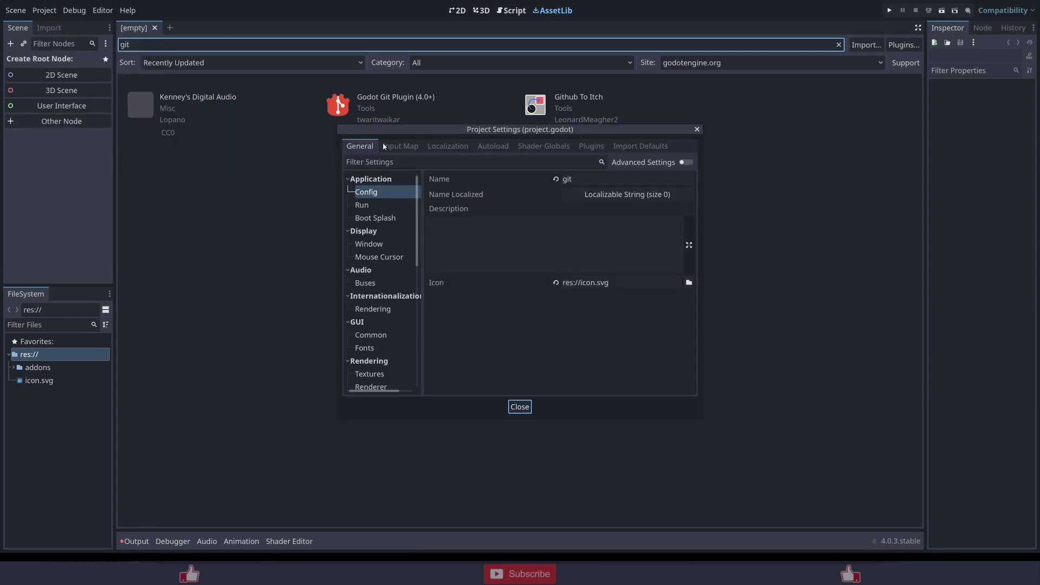
left_click(591, 147)
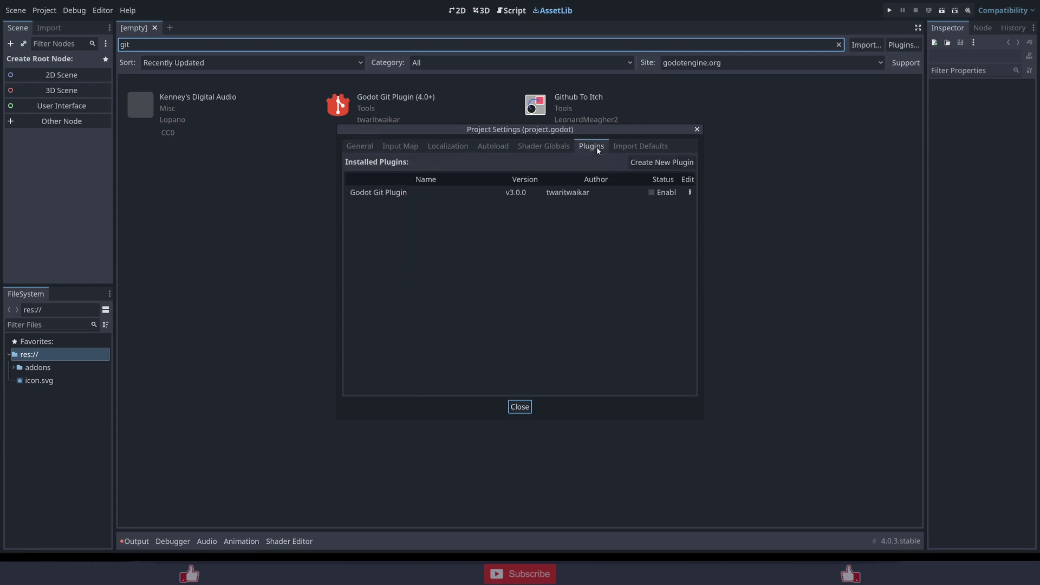
left_click(646, 196)
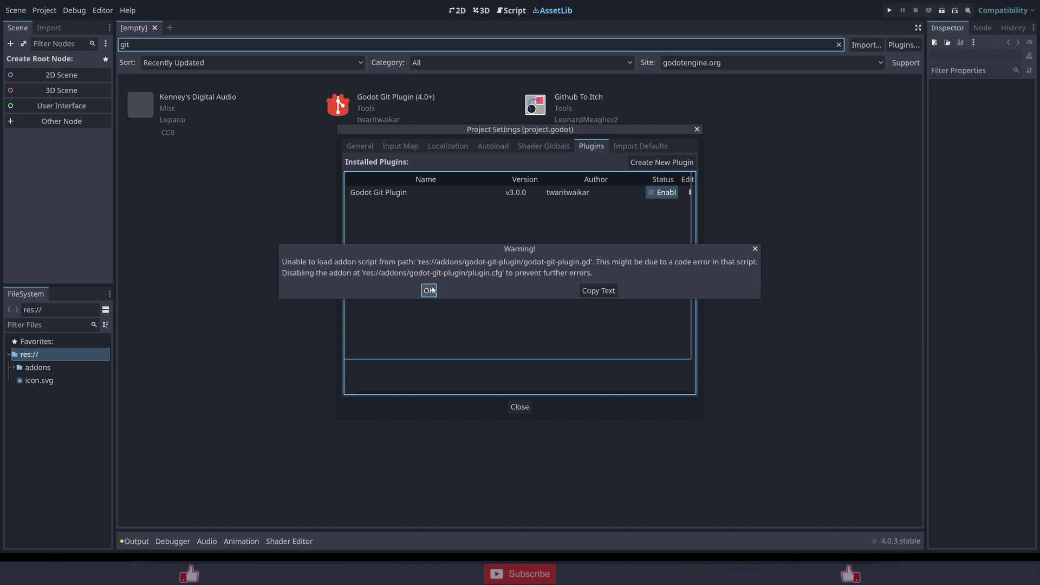
left_click(428, 291)
left_click(519, 407)
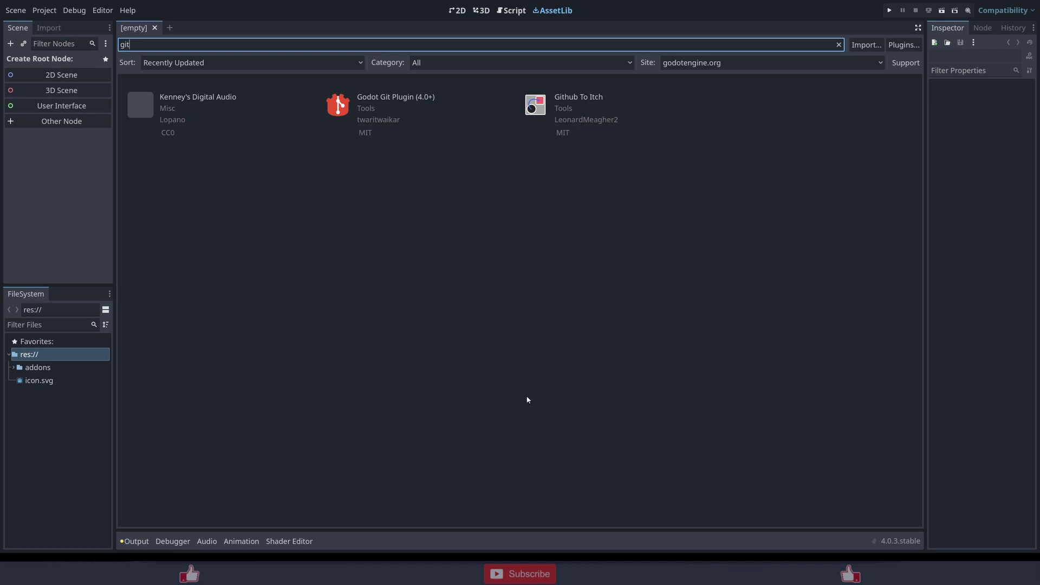
- Configure version control with the GitPlugin provider, enter the remote login password, connect to VCS and apply the settings
left_click(44, 10)
mouse_move(54, 42)
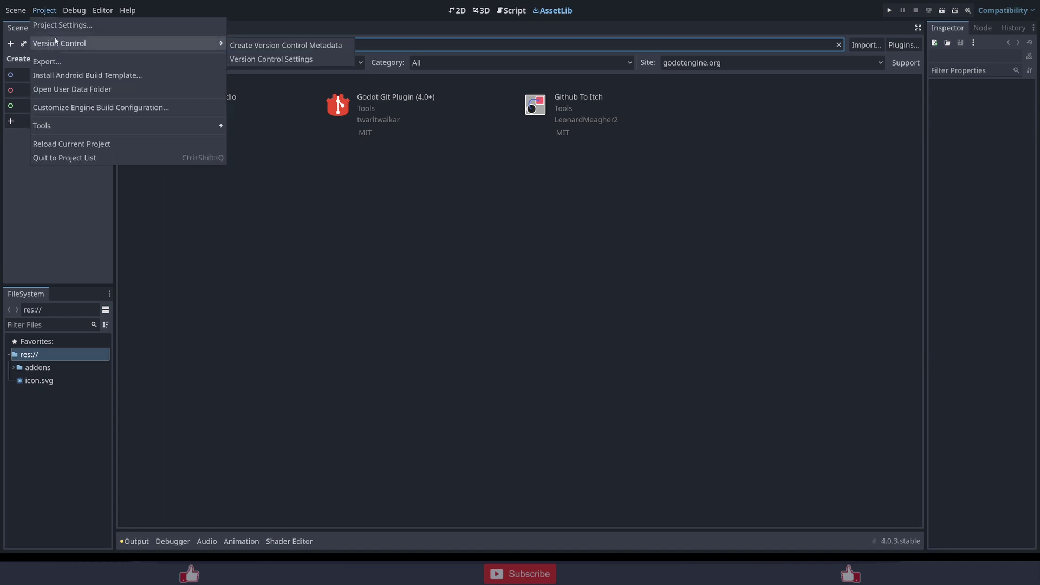
left_click(320, 54)
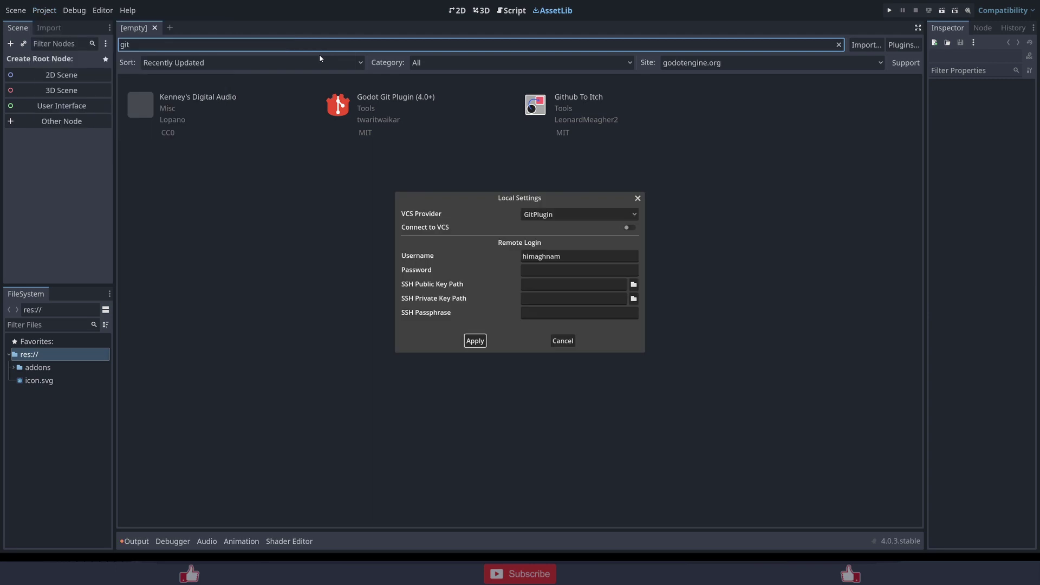
left_click(591, 213)
left_click(566, 228)
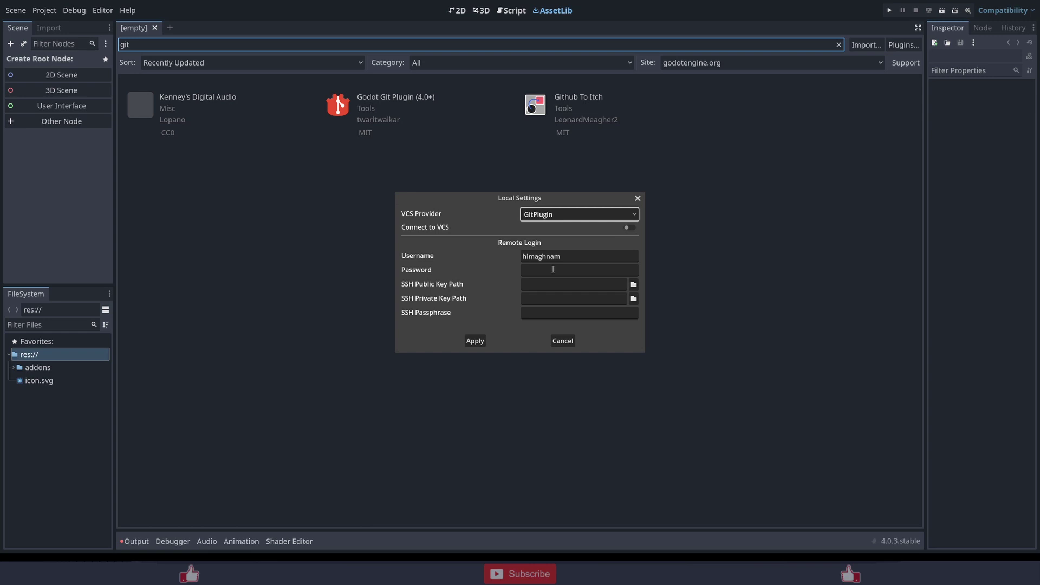
left_click(553, 269)
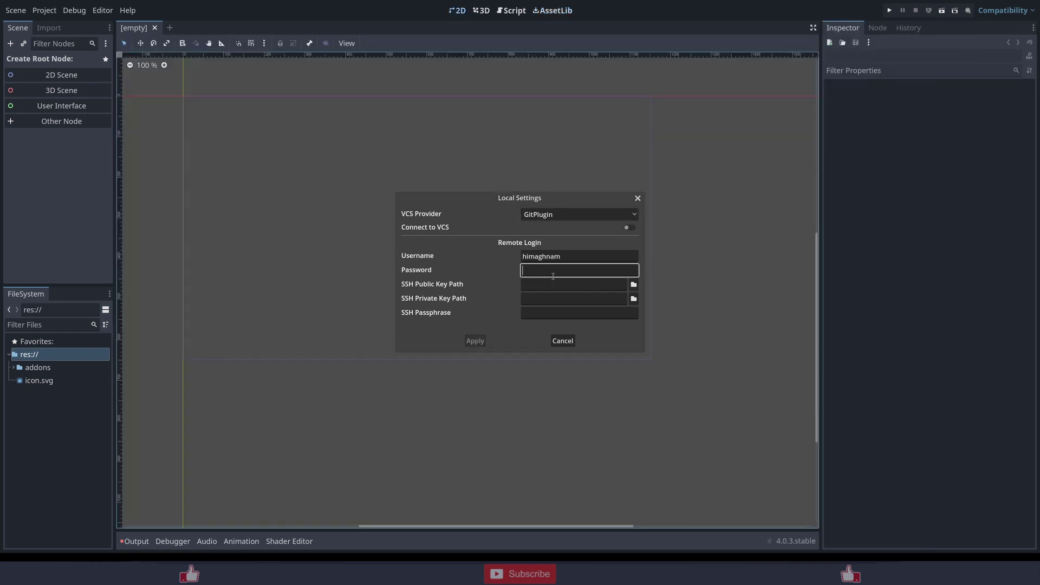
type("g•••••••••••••")
left_click(628, 228)
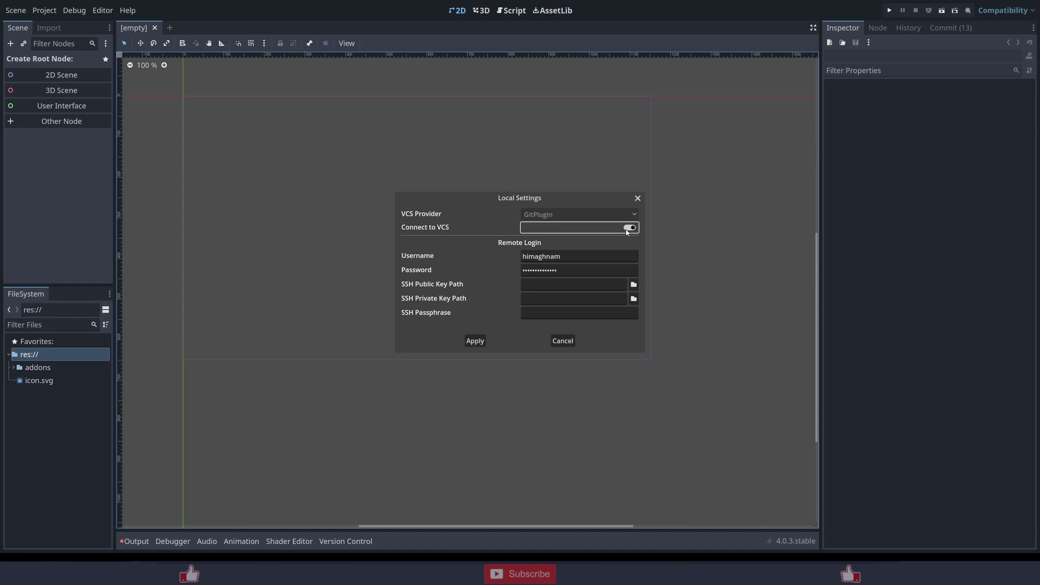
left_click(476, 342)
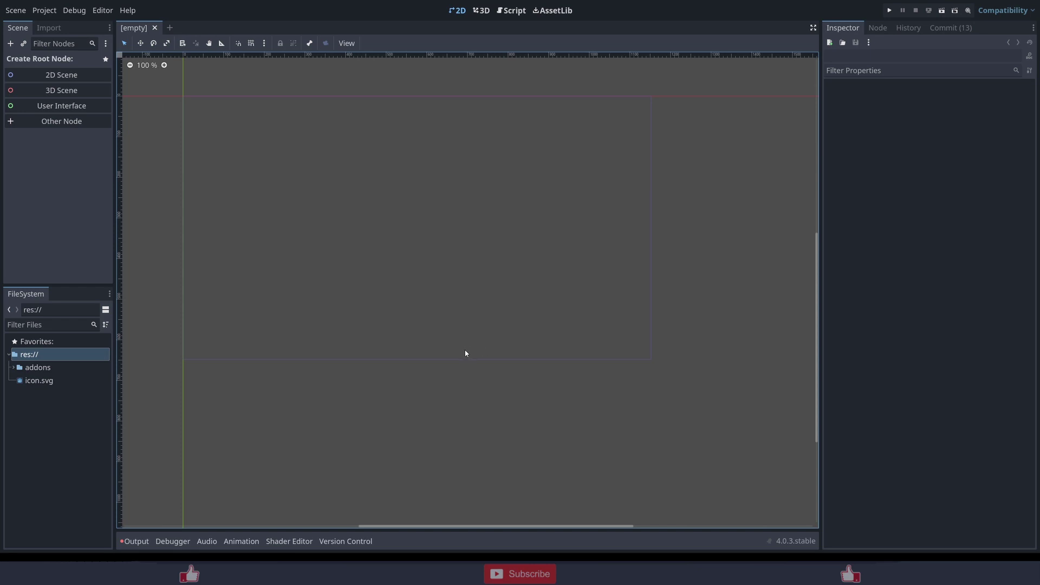
- Clear the remote login password in the version control settings and apply, keeping Connect to VCS on
left_click(45, 10)
mouse_move(56, 42)
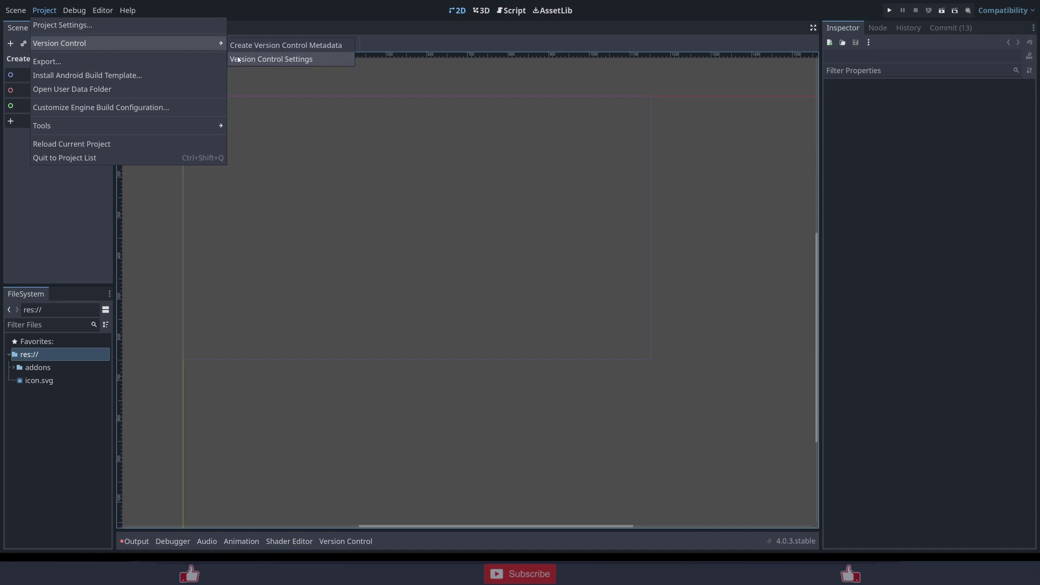
left_click(274, 58)
left_click(629, 227)
left_click(629, 227)
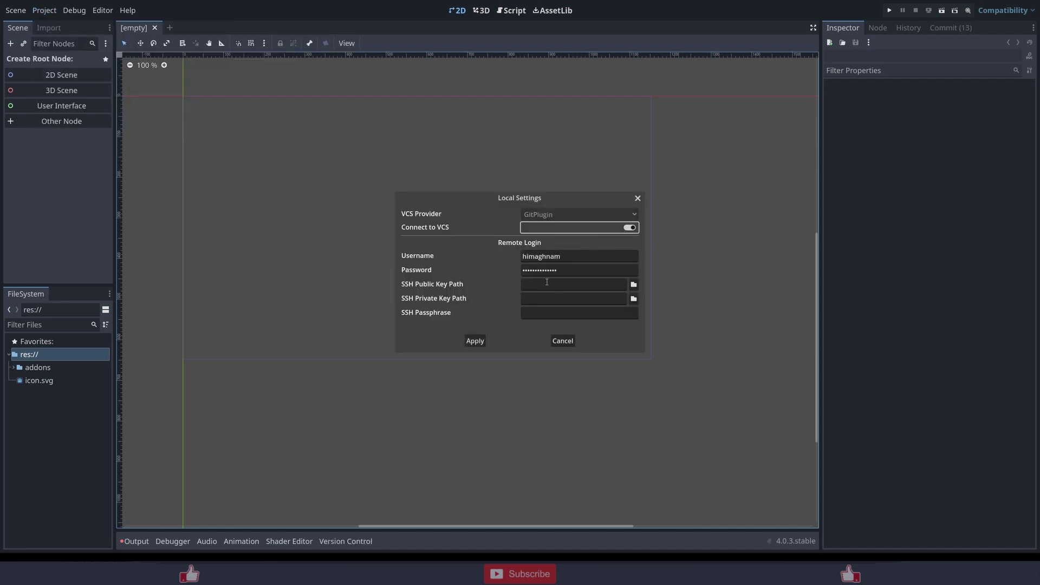
left_click(547, 270)
key("ctrl+a")
key("BackSpace")
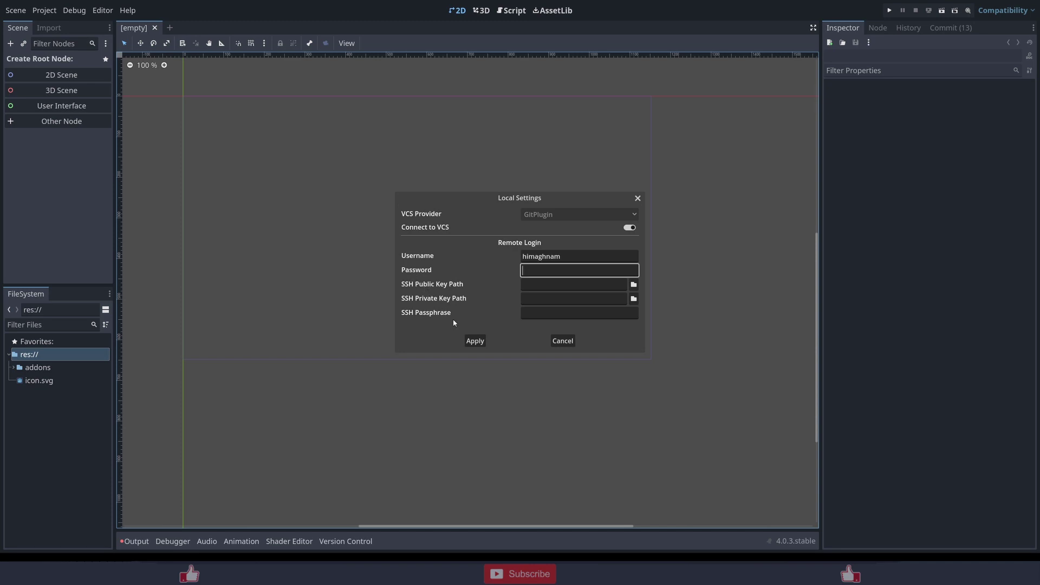
left_click(472, 341)
- Show the version control diff view and the unstaged changes, and check the version control settings
left_click(346, 540)
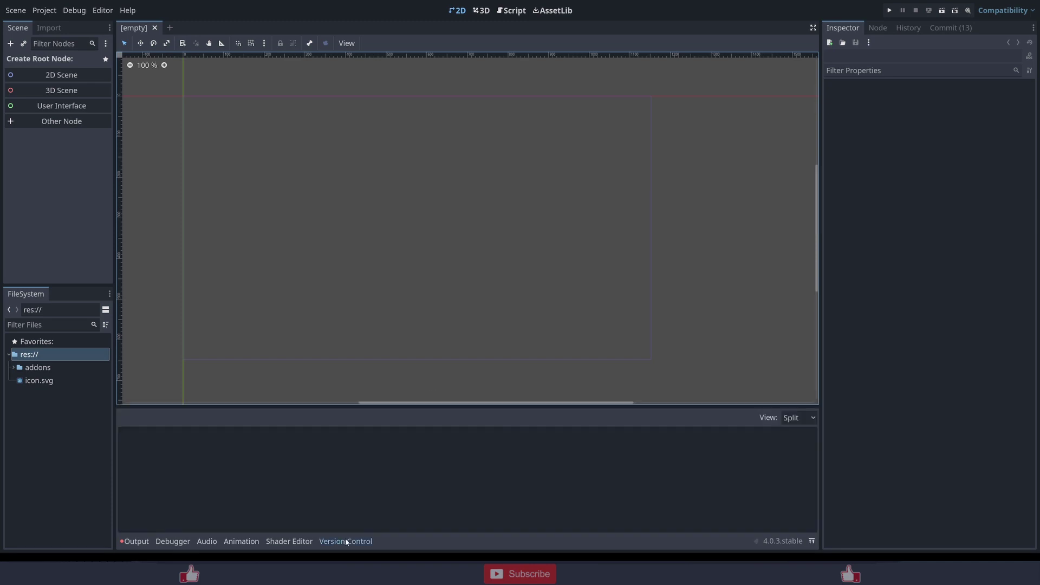
left_click(936, 30)
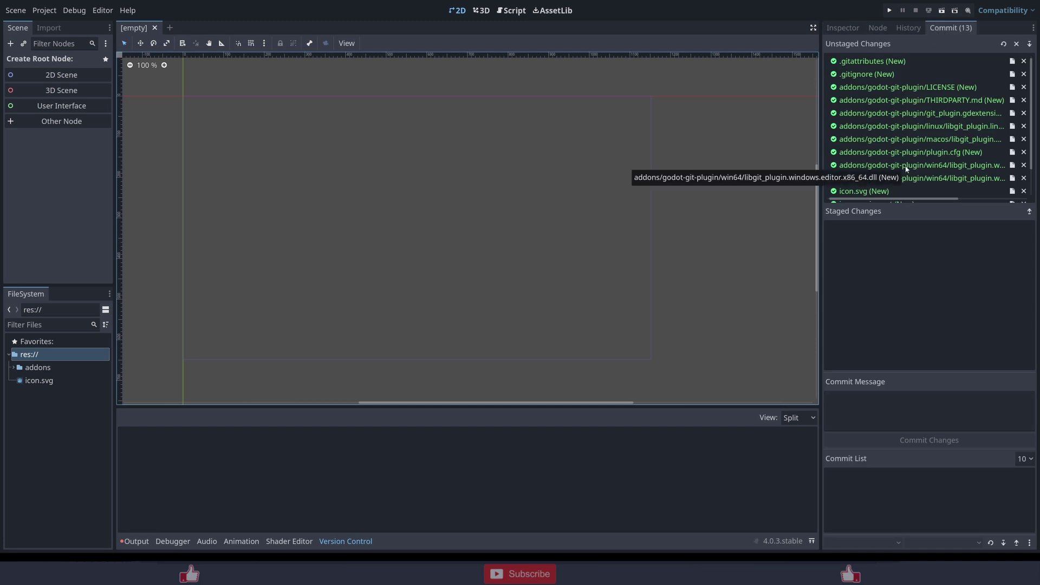
left_click(45, 11)
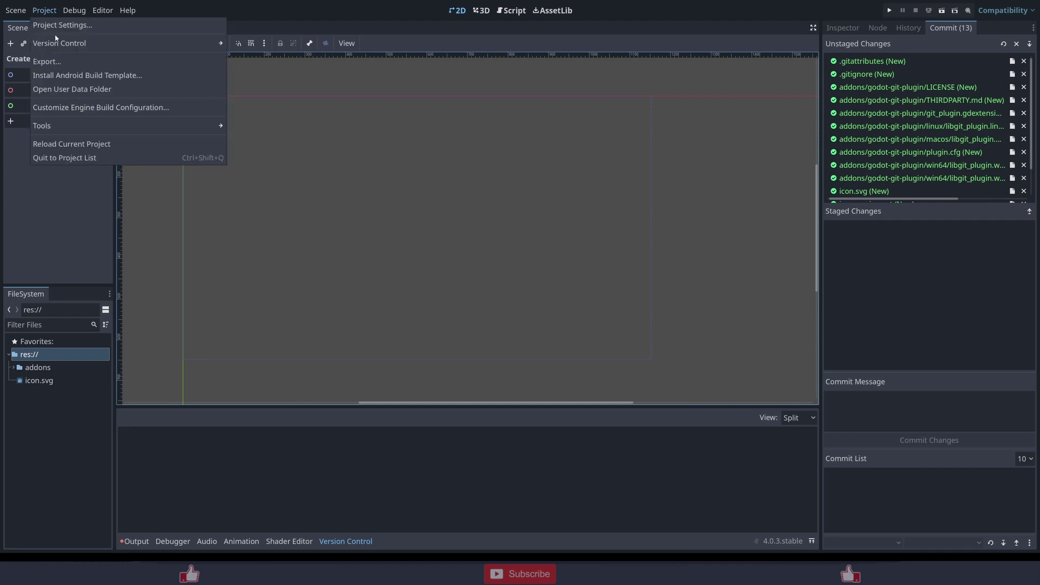
mouse_move(210, 42)
left_click(270, 59)
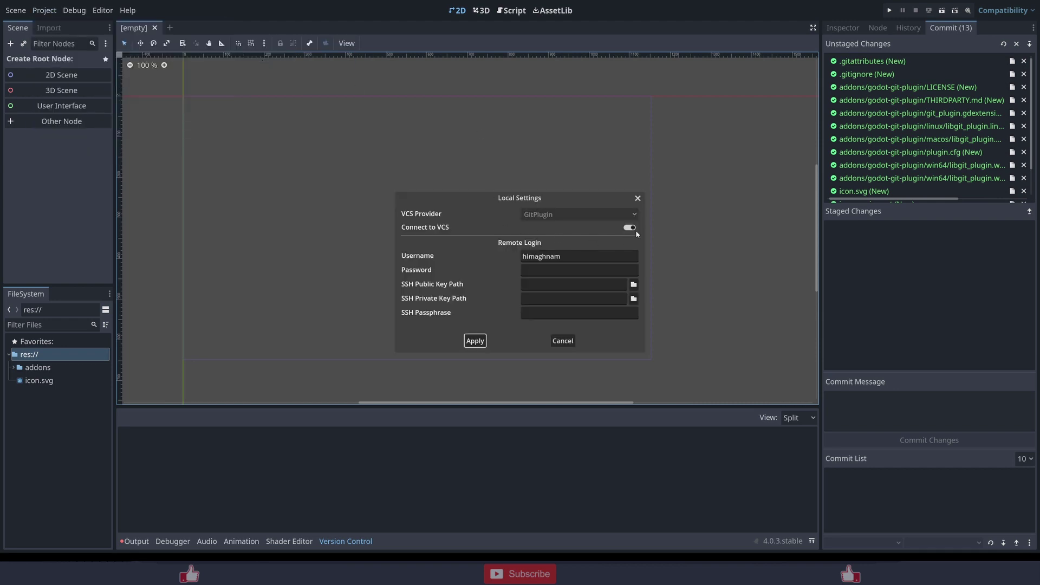
left_click(475, 340)
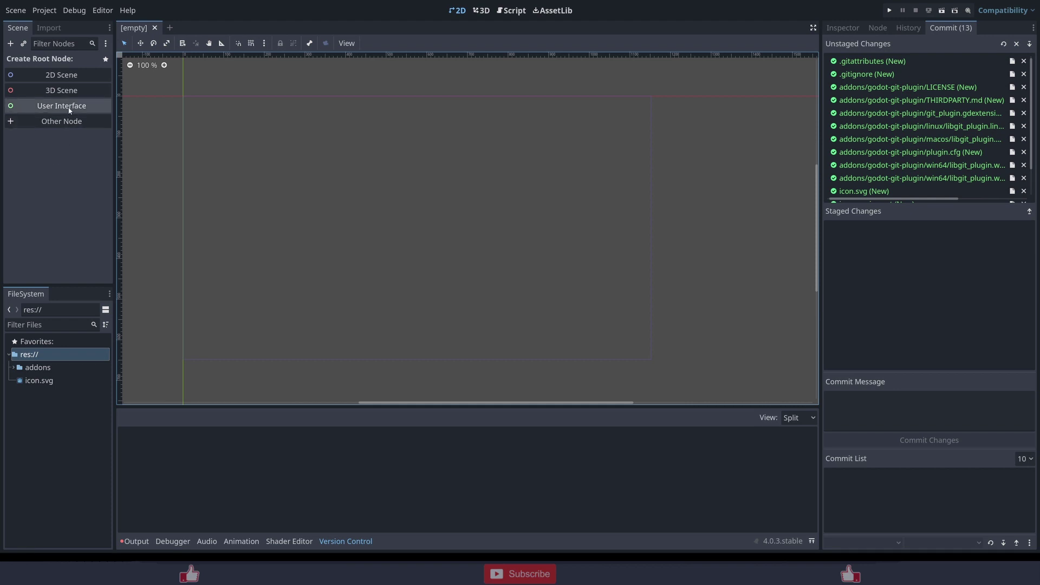
- Create a 2D scene with a Node2D root and save it as node_2d.tscn
left_click(68, 76)
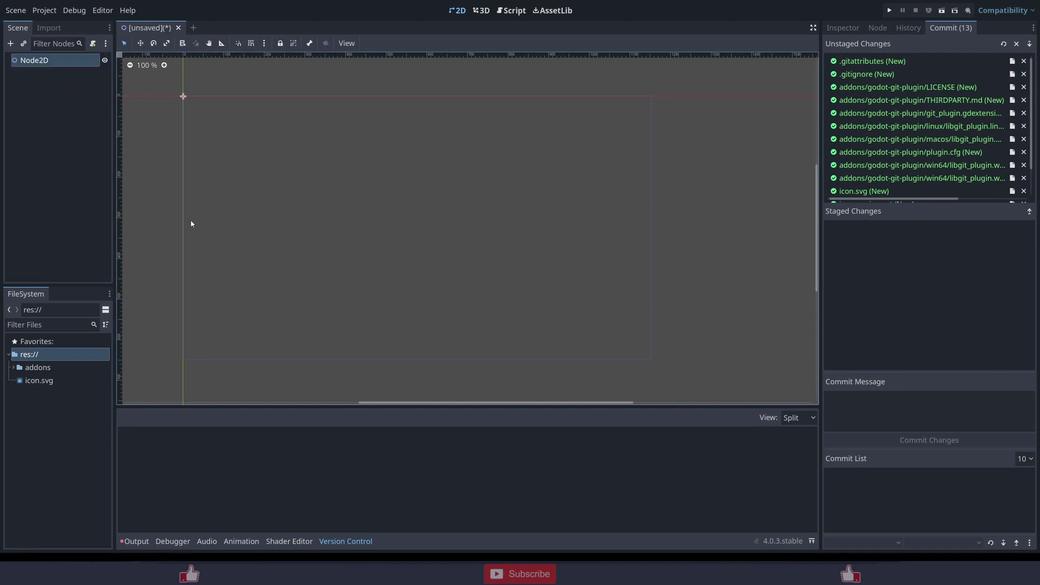
key("ctrl+s")
left_click(442, 409)
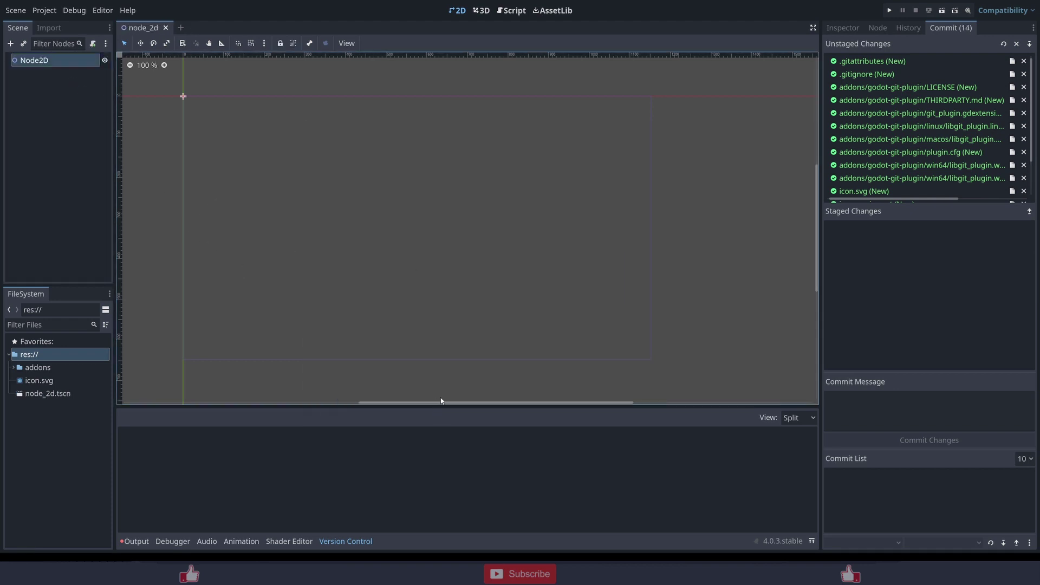
- Stage all changes, commit them with the message "Initial commit", and show that commit's diff
scroll(913, 144, "down", 2)
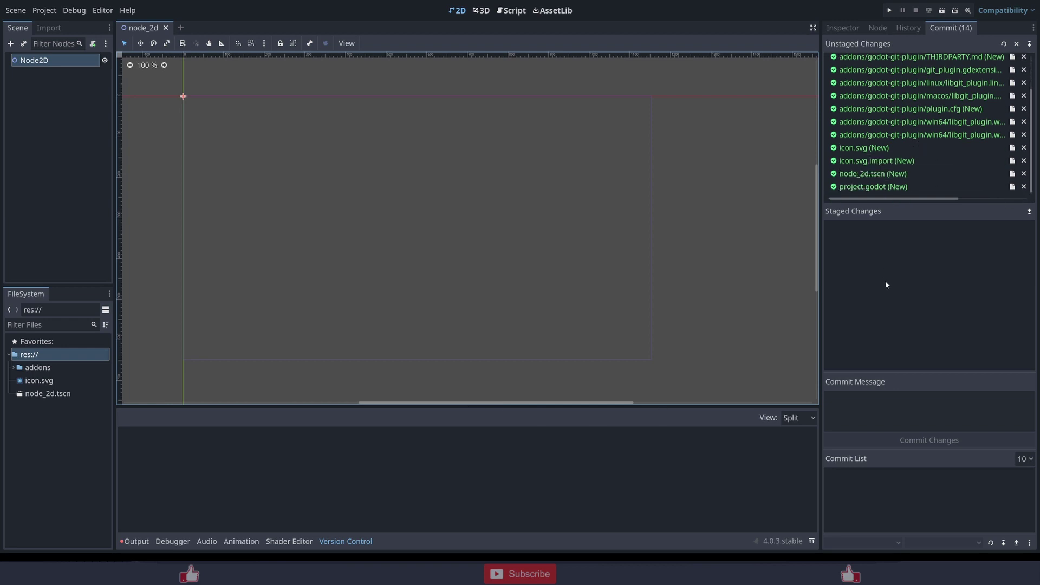
left_click(1029, 44)
left_click(875, 400)
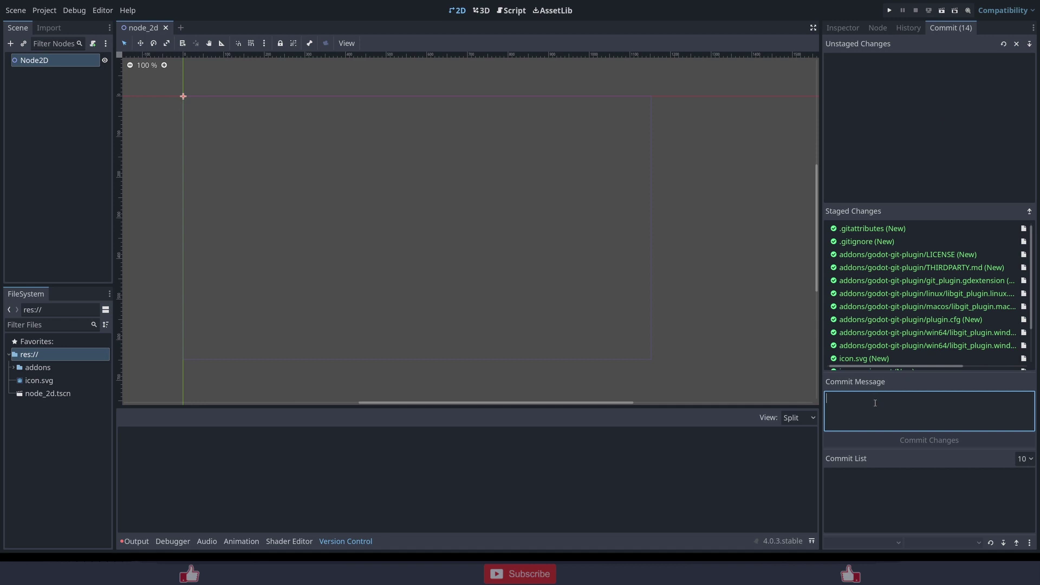
type("Initial ")
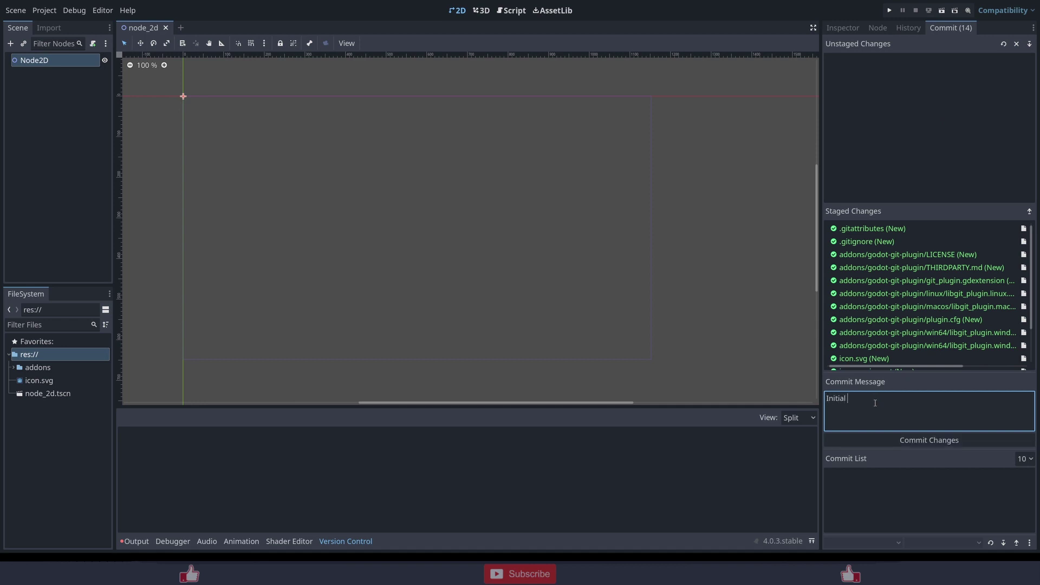
type("commit")
left_click(928, 440)
left_click(896, 477)
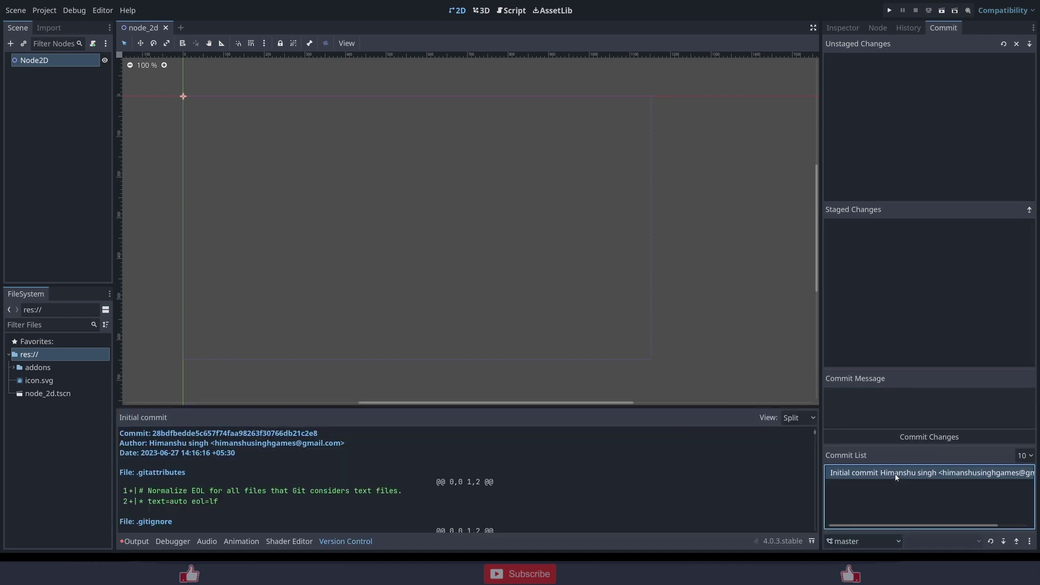
left_click(47, 396)
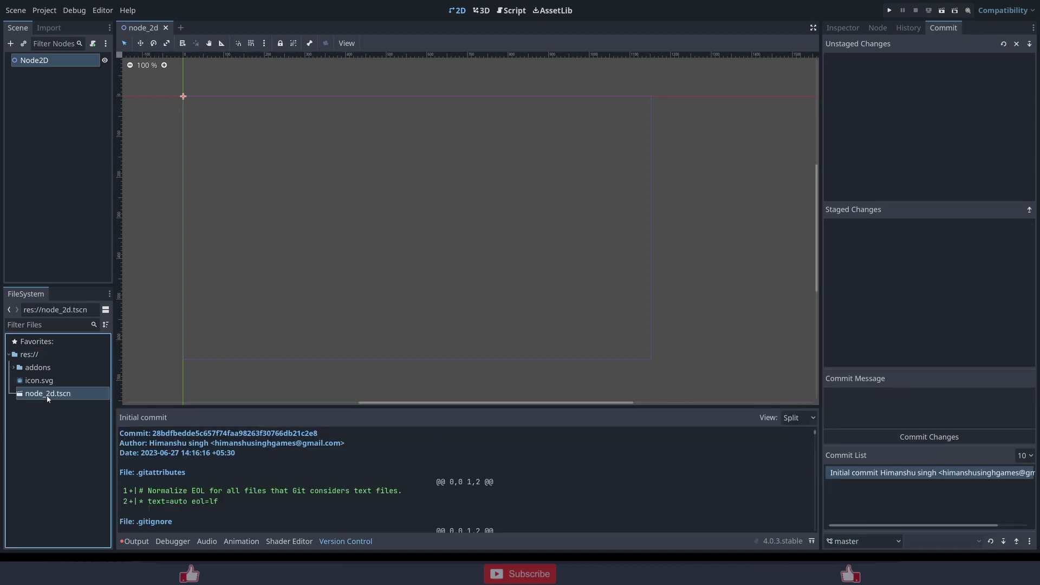
left_click(127, 182)
key("ctrl+a")
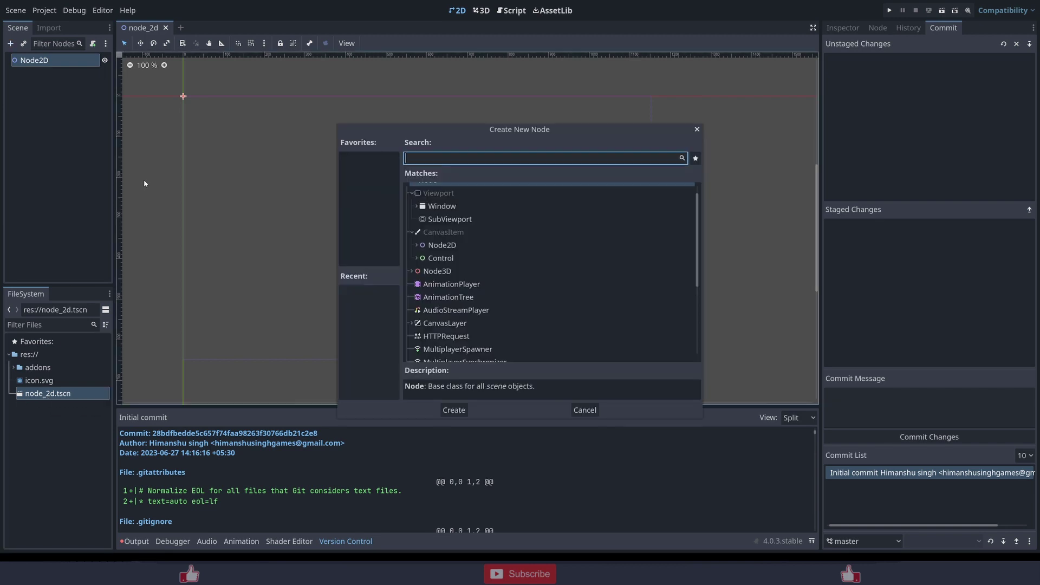
left_click(584, 410)
- Place icon.svg as a sprite in the saved 2D scene and show the unstaged diff of node_2d.tscn
left_click_drag(39, 380, 305, 203)
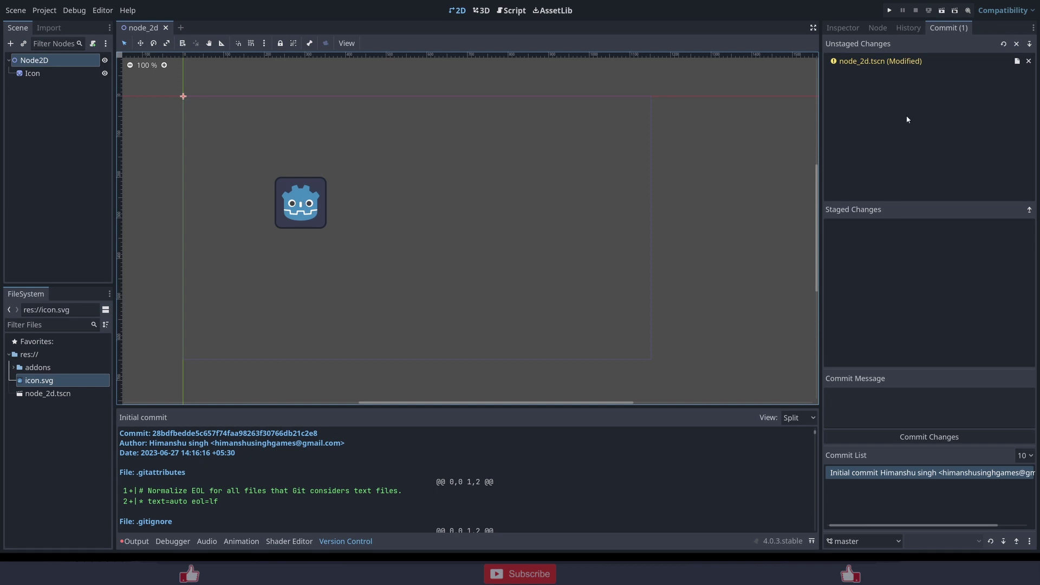
left_click(872, 61)
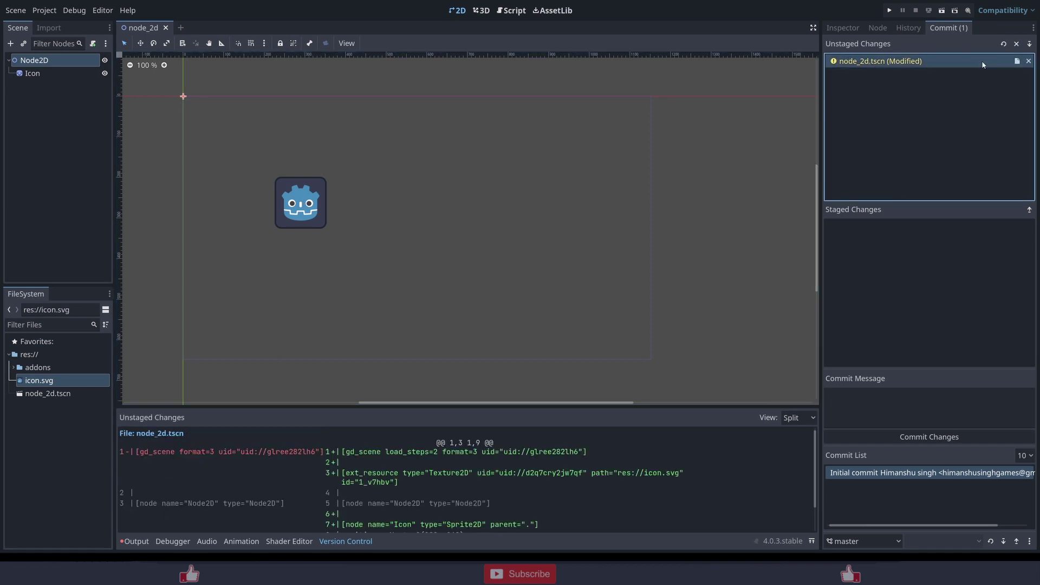
- Stage all unstaged changes and commit them with the message "commit 2"
left_click(1029, 43)
left_click(845, 401)
type("commit 2")
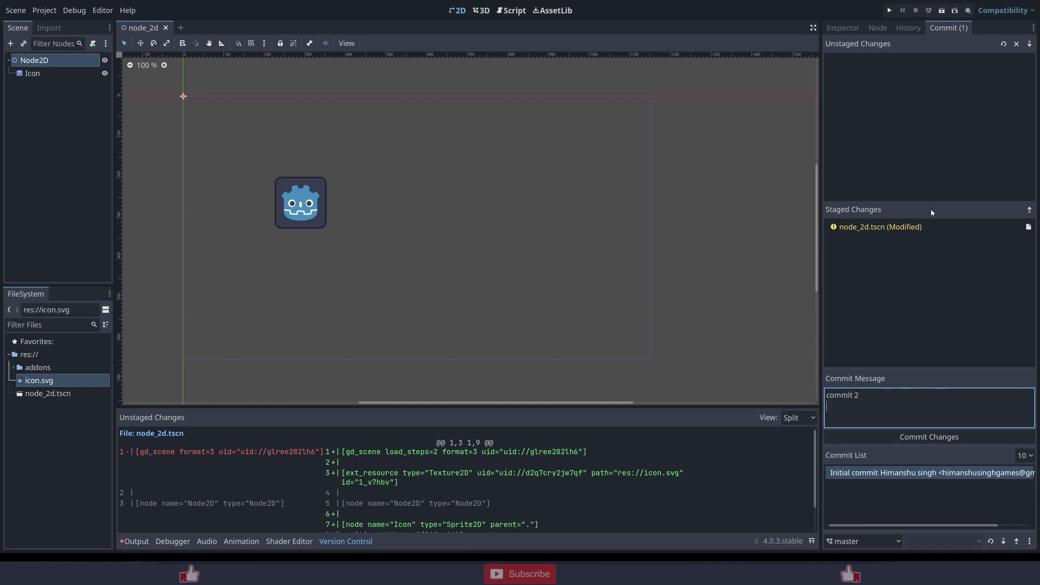
left_click(970, 436)
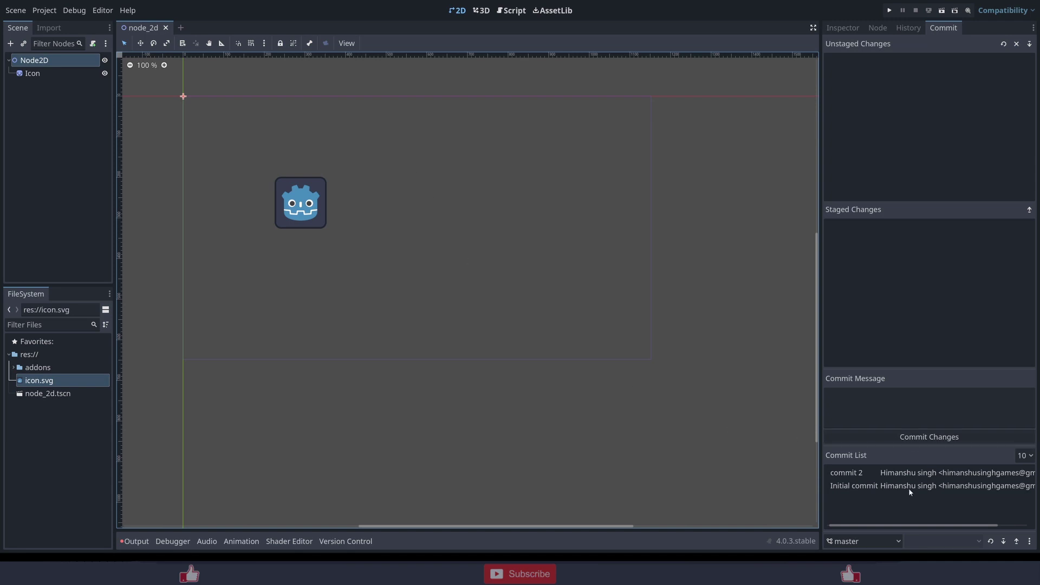
- Show the diff of the "Initial commit" entry and look through the extra branch and remote options in the Commit dock
left_click(865, 486)
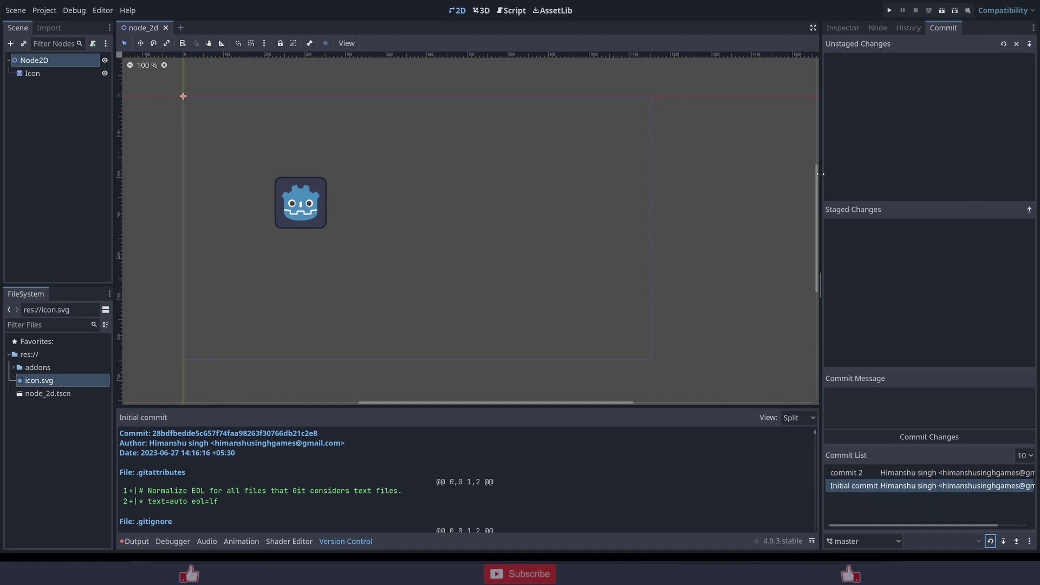
left_click_drag(821, 172, 729, 173)
left_click(882, 491)
left_click(1030, 542)
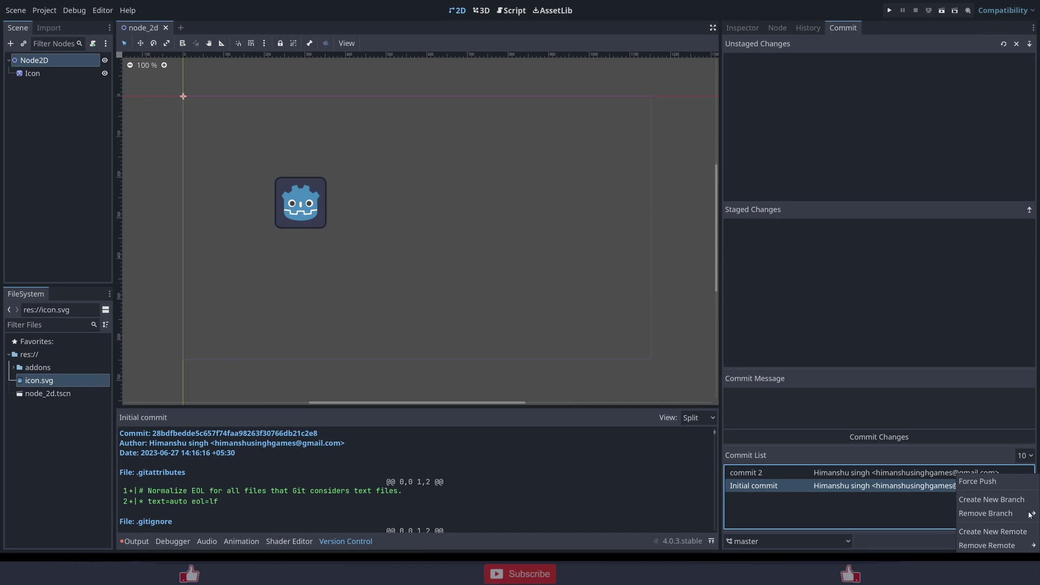
mouse_move(1029, 514)
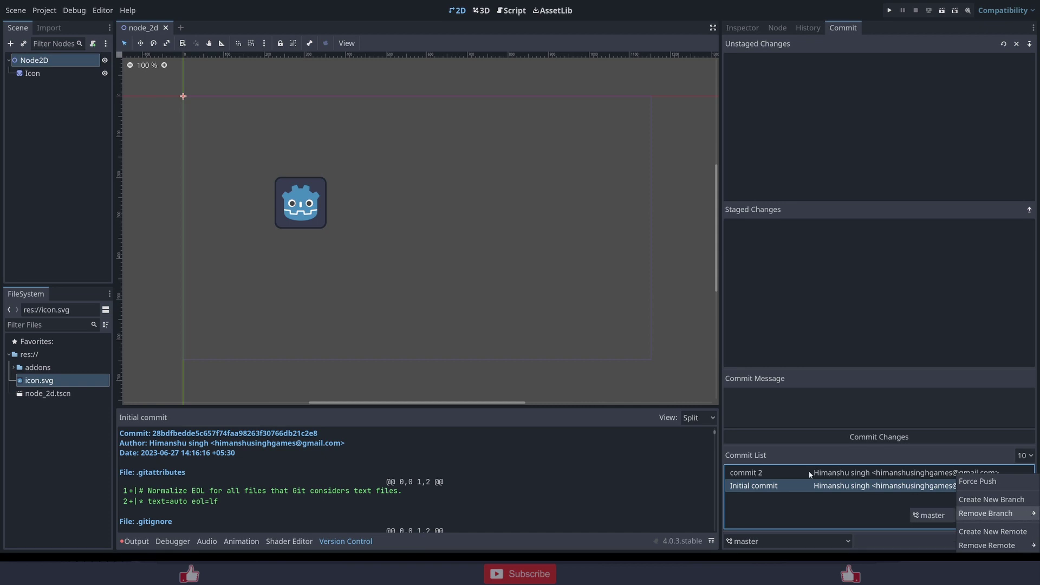
left_click(788, 474)
left_click_drag(717, 273, 825, 383)
scroll(475, 326, "down", 3)
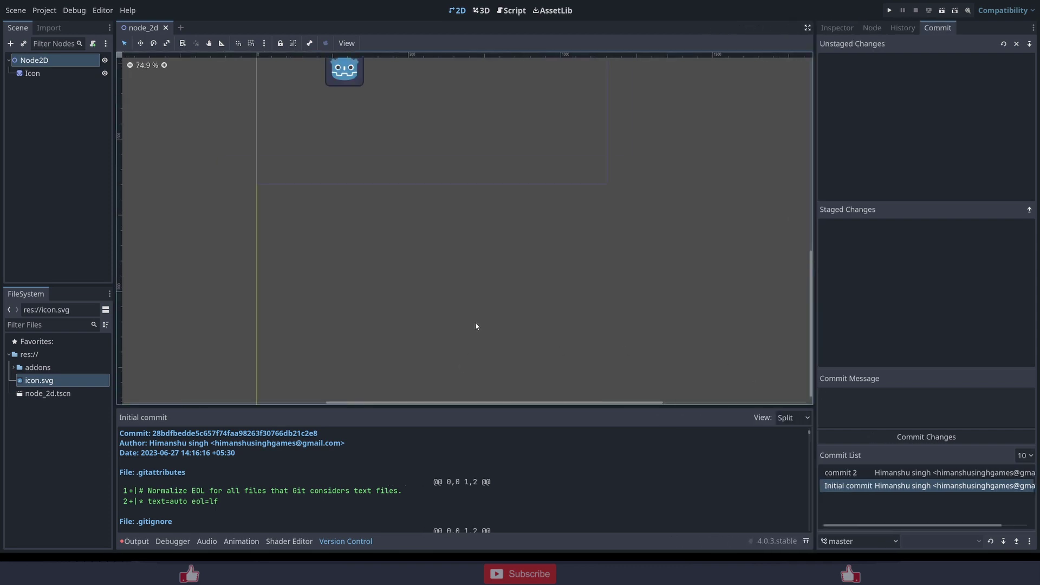
middle_click_drag(475, 322, 625, 401)
- Switch to File Explorer and view the git project folder's repository state in Git GUI, closing it again
key("alt+Tab")
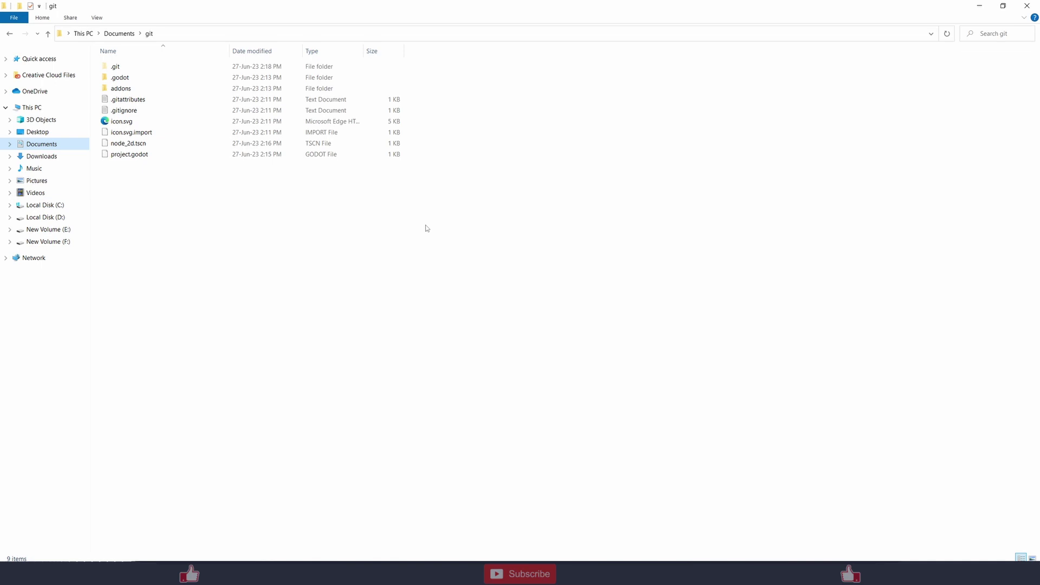
right_click(287, 194)
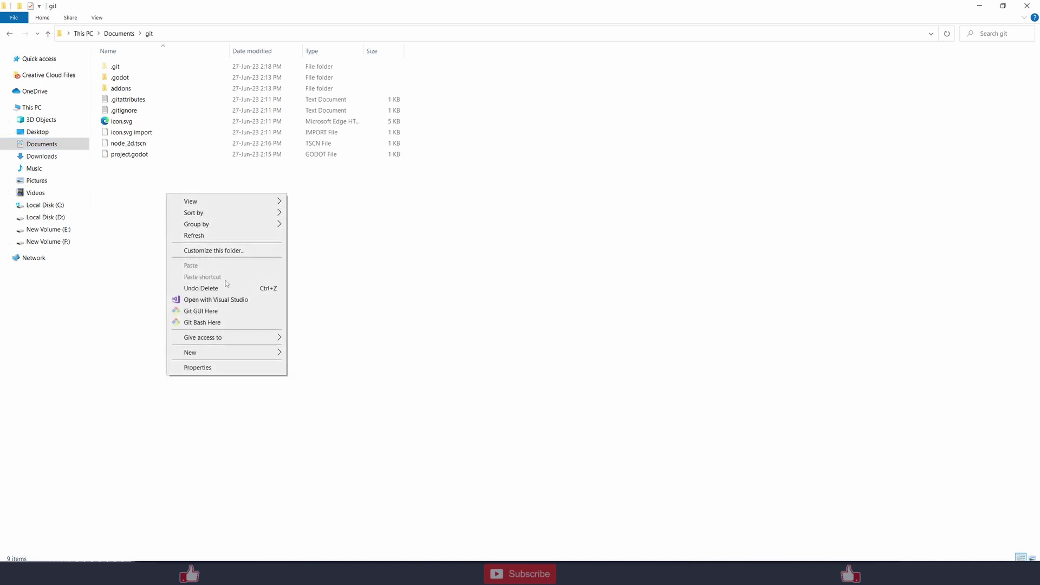
left_click(212, 311)
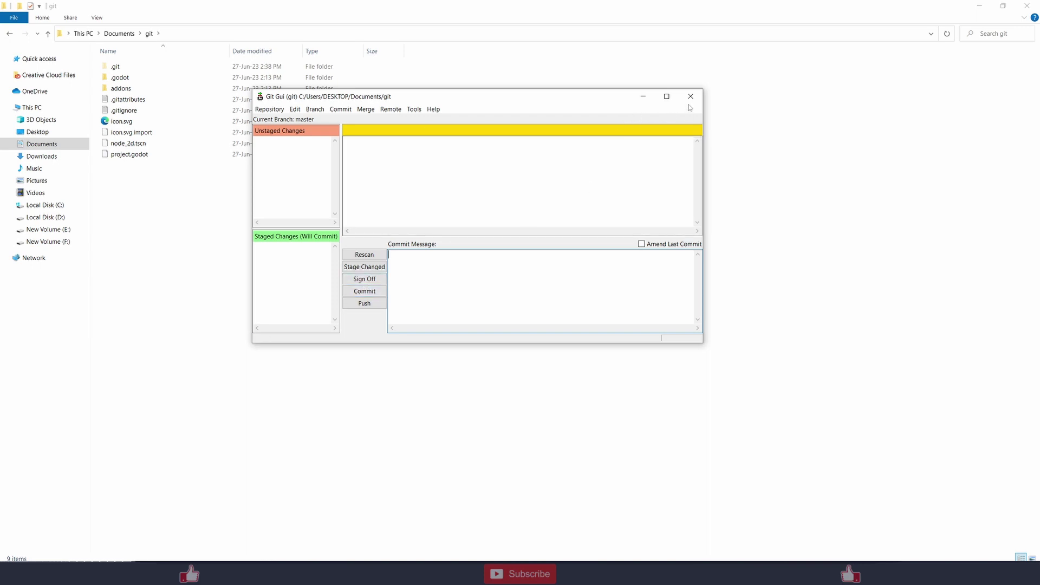
left_click(690, 96)
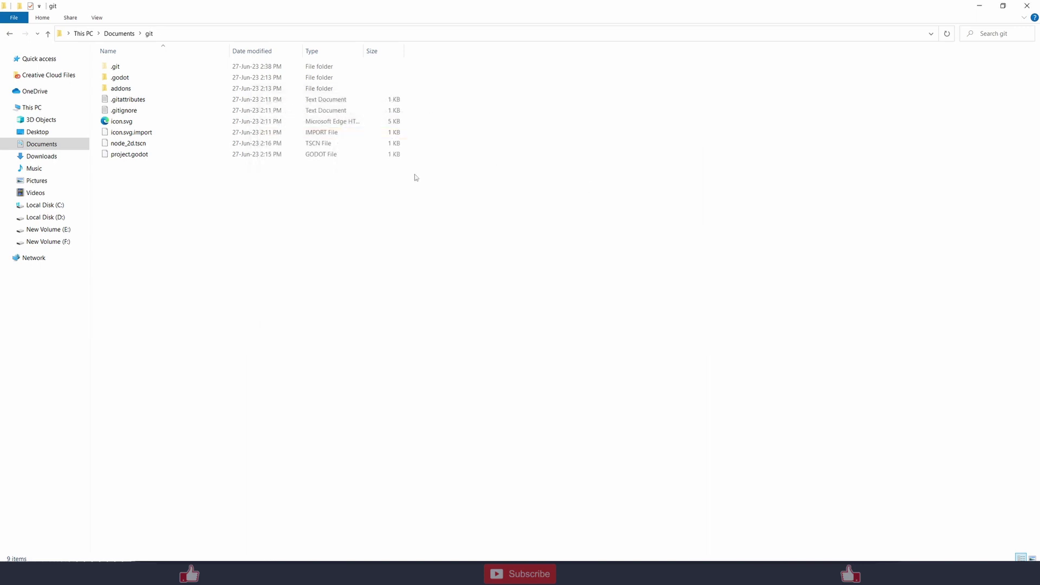
- Check the repository with git status in Git Bash launched from the git project folder, and close the terminal
right_click(414, 176)
left_click(349, 306)
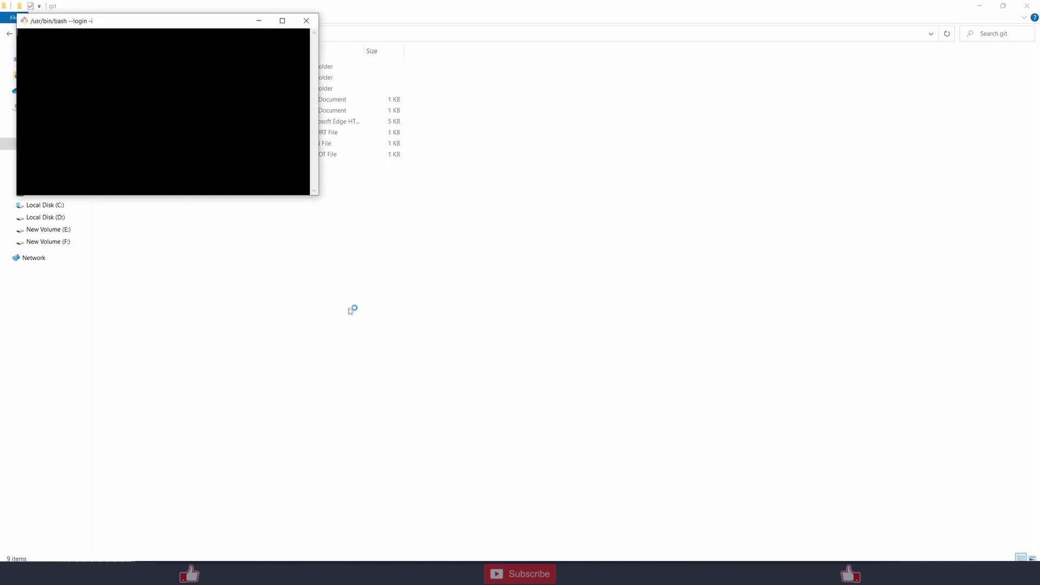
left_click_drag(191, 23, 491, 173)
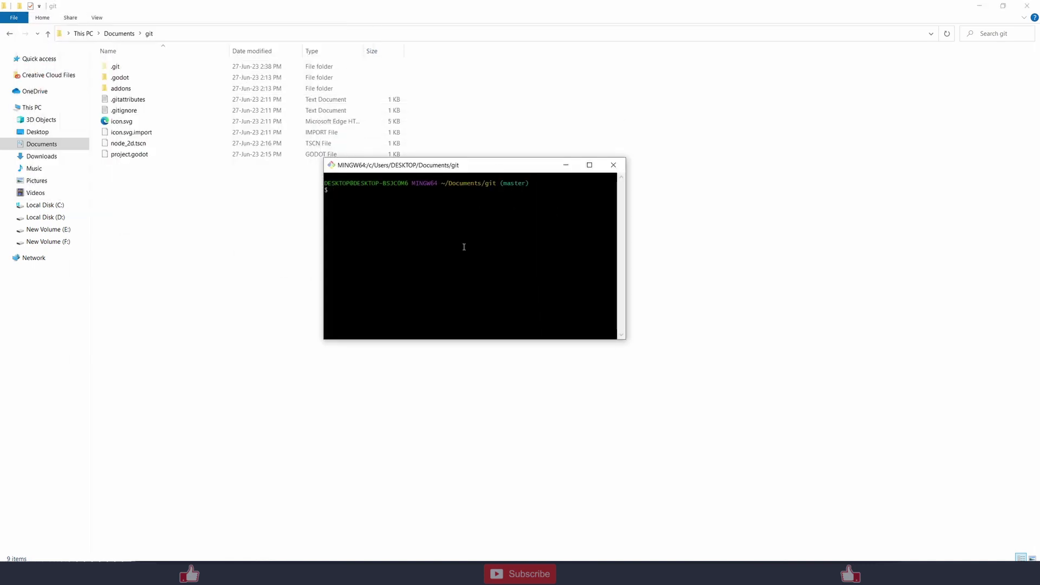
type("git  status")
key("Return")
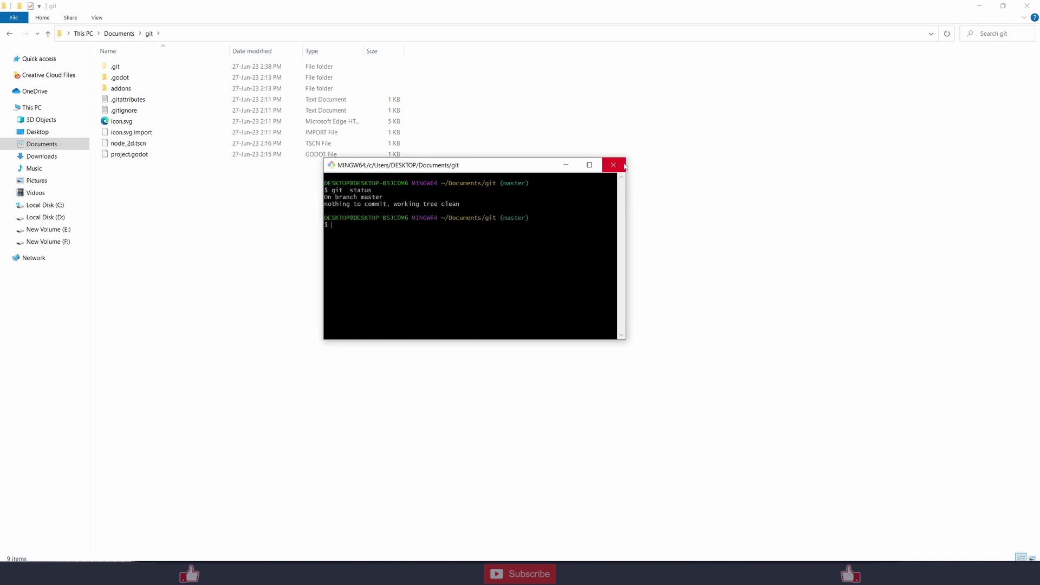
left_click(623, 166)
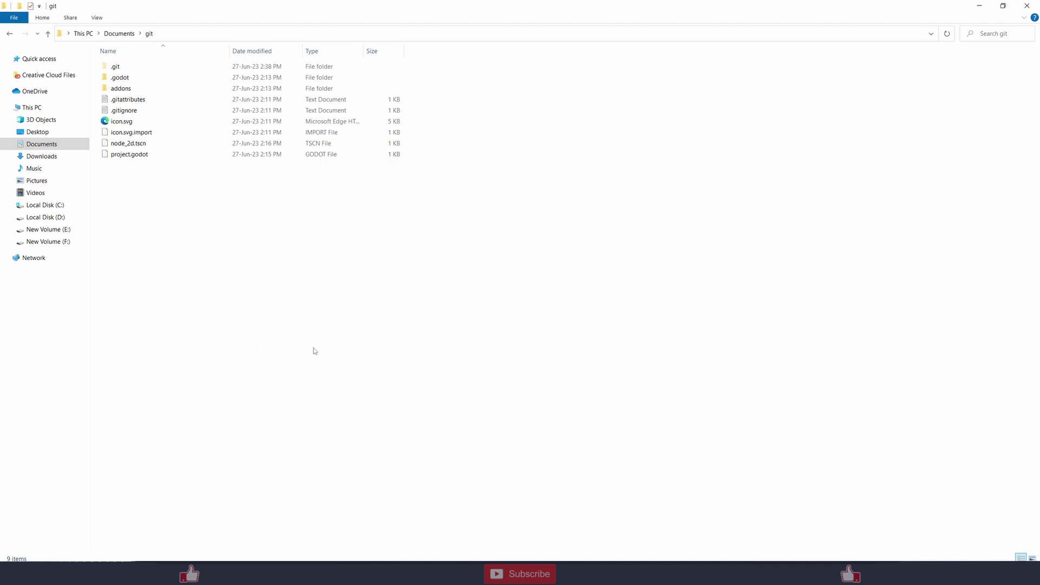
- Launch GitHub Desktop and look at the dialog for adding an existing local repository, leaving it without adding one
key("super")
type("github")
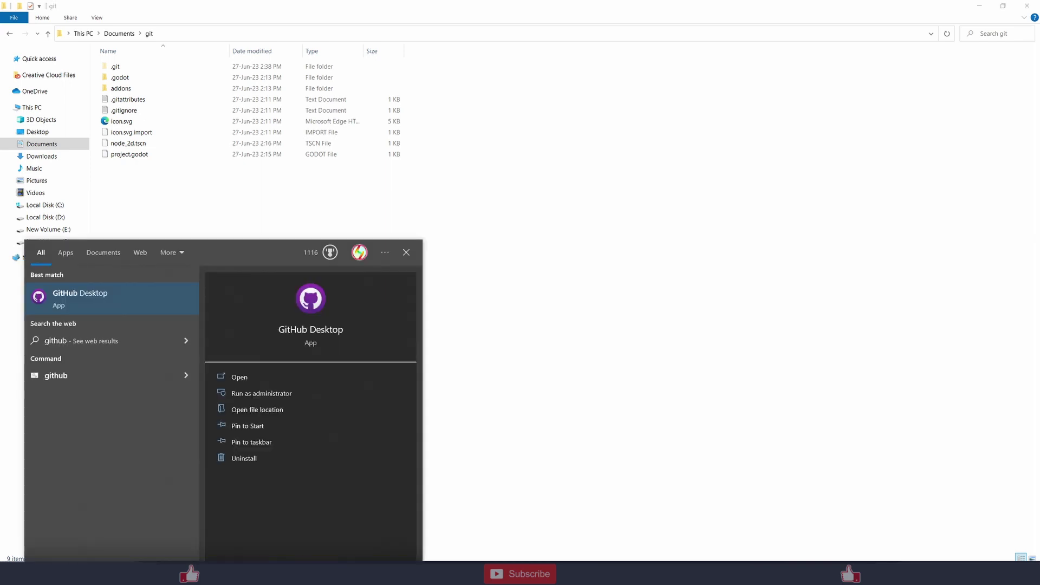
key("Return")
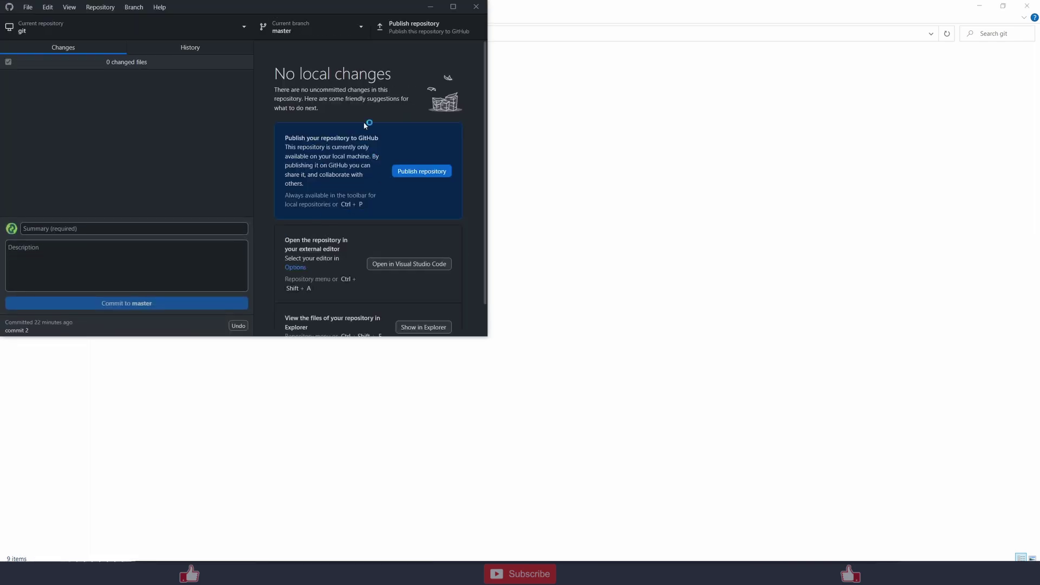
left_click_drag(334, 5, 561, 77)
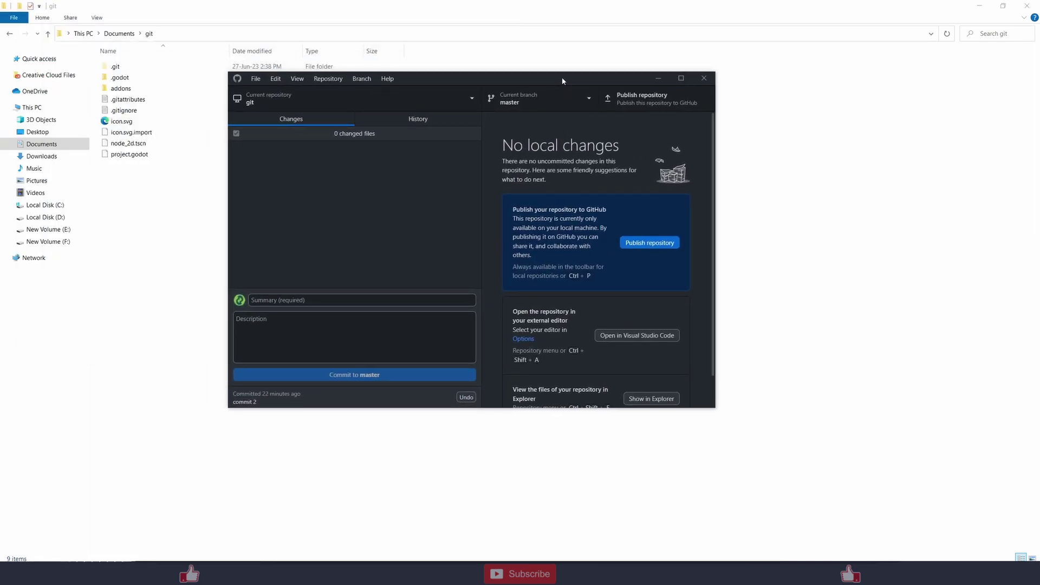
left_click(466, 100)
left_click(460, 122)
left_click(505, 156)
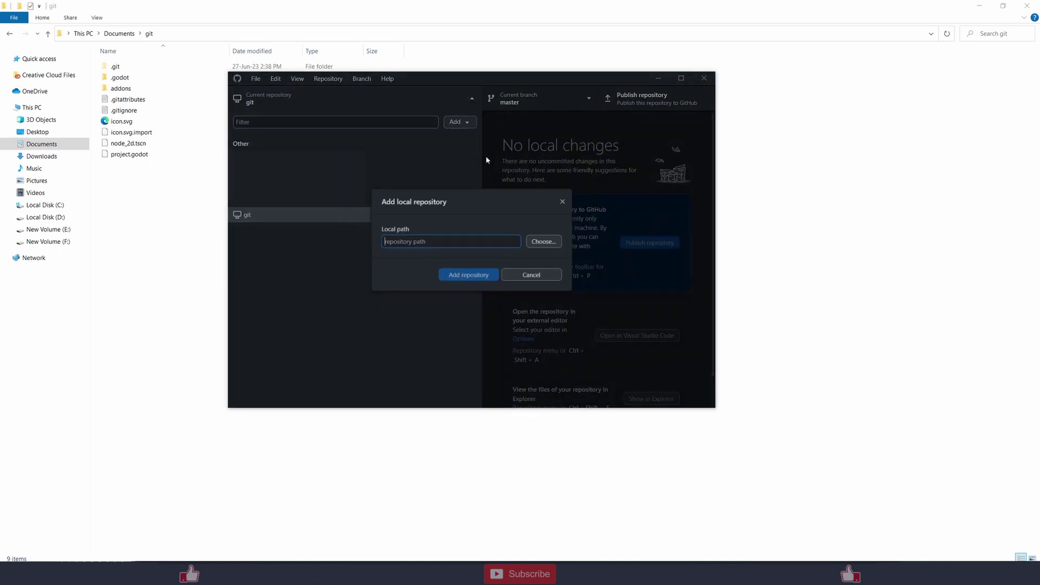
left_click(532, 276)
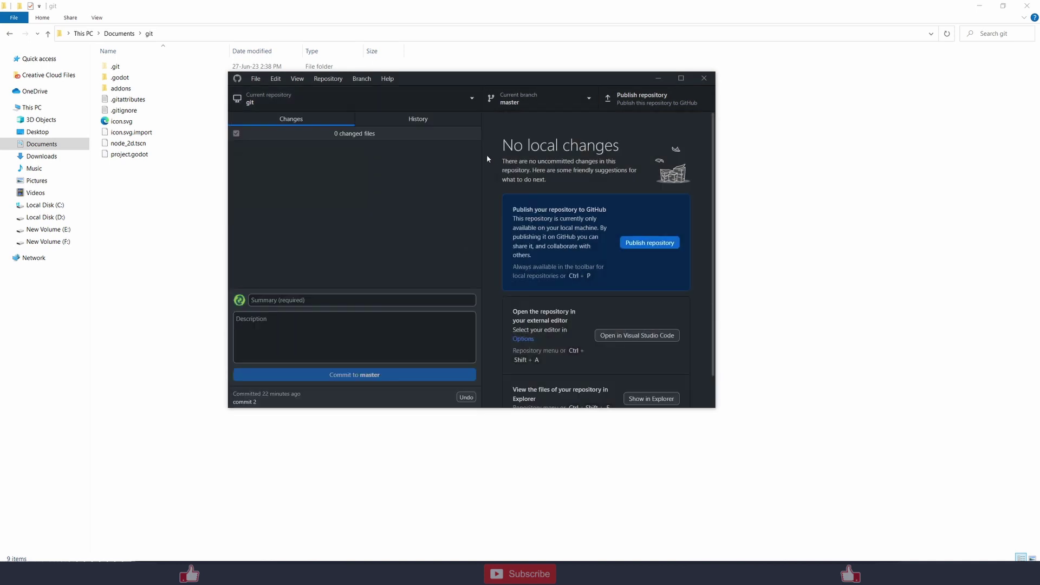